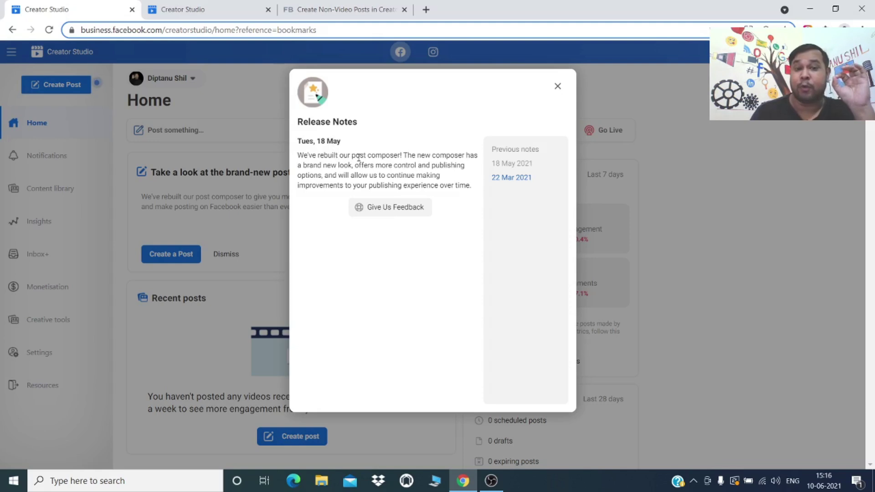
Step: Switch to the second Creator Studio tab, look through its feature announcements, and start a new post
drag(353, 156, 405, 156)
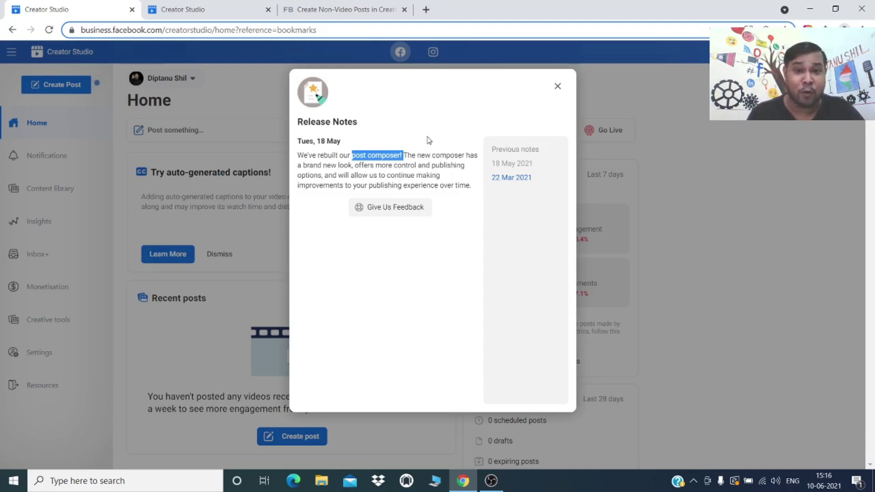
click(185, 9)
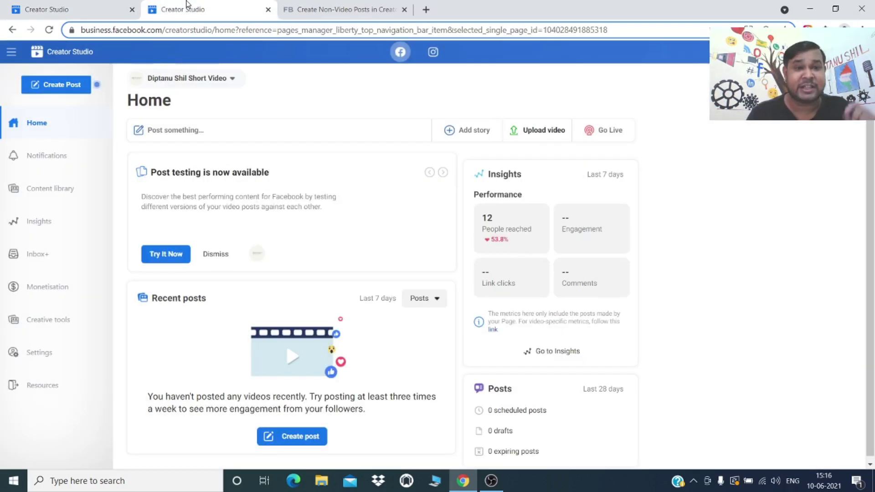
click(443, 174)
click(443, 173)
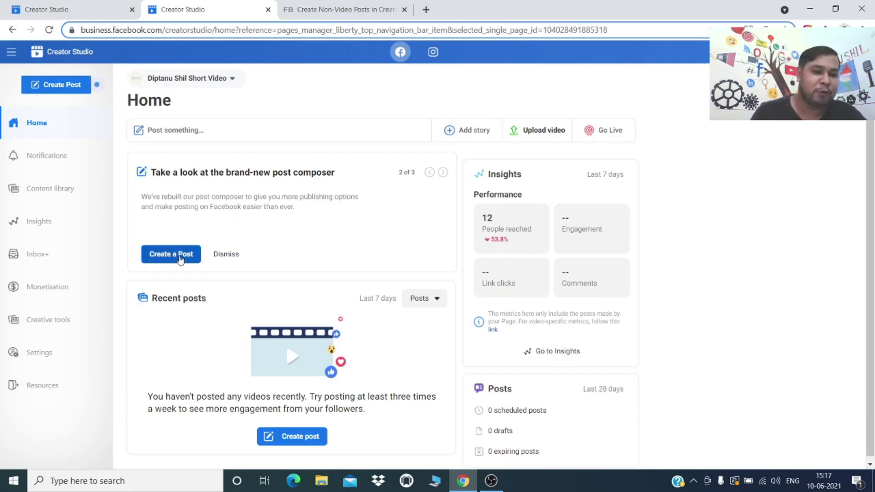
click(60, 90)
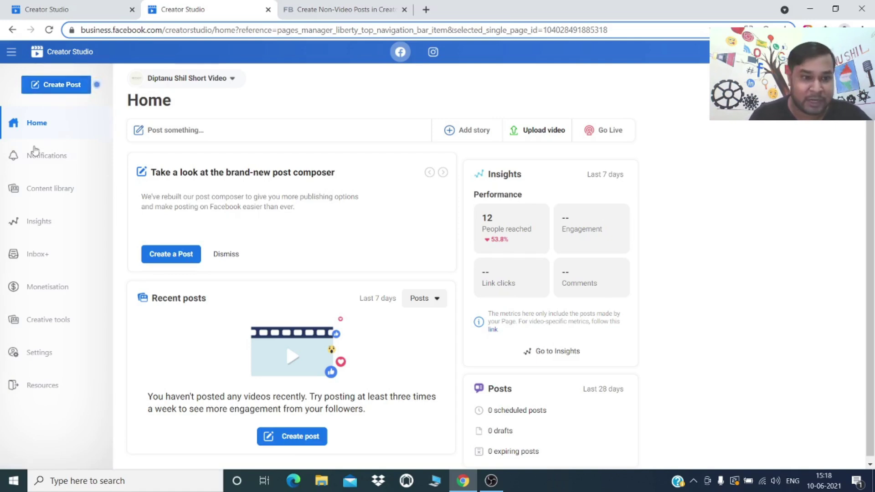
click(76, 90)
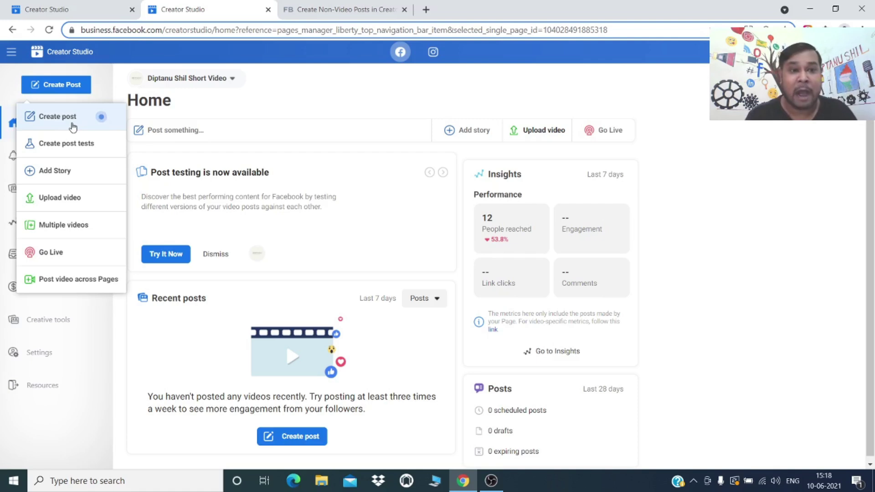
click(69, 123)
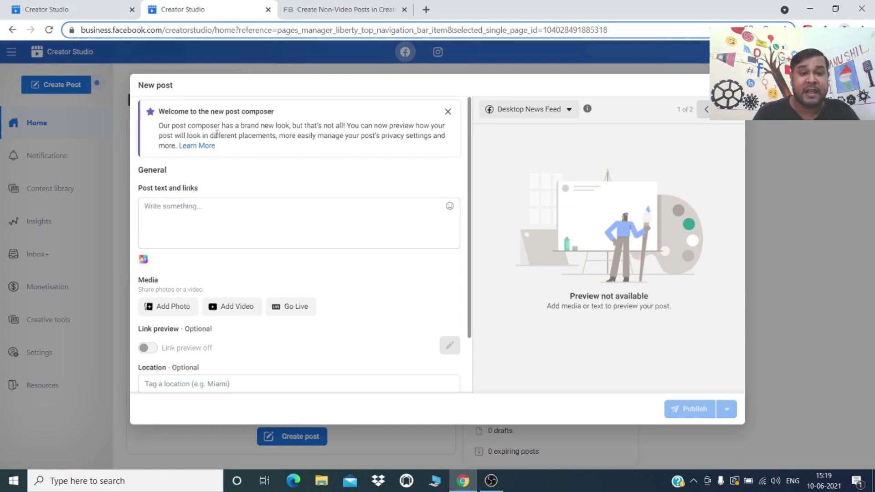
Step: Enter "Test Post" as the text of the new post
drag(210, 135, 279, 136)
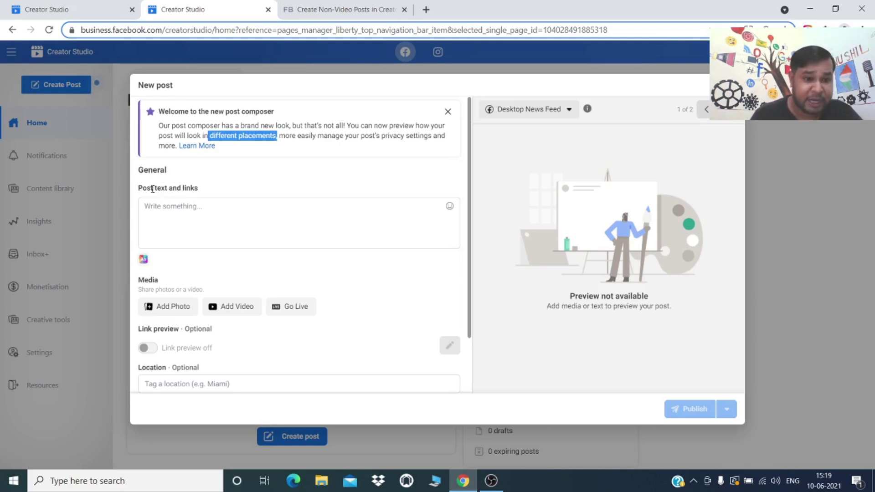
click(168, 205)
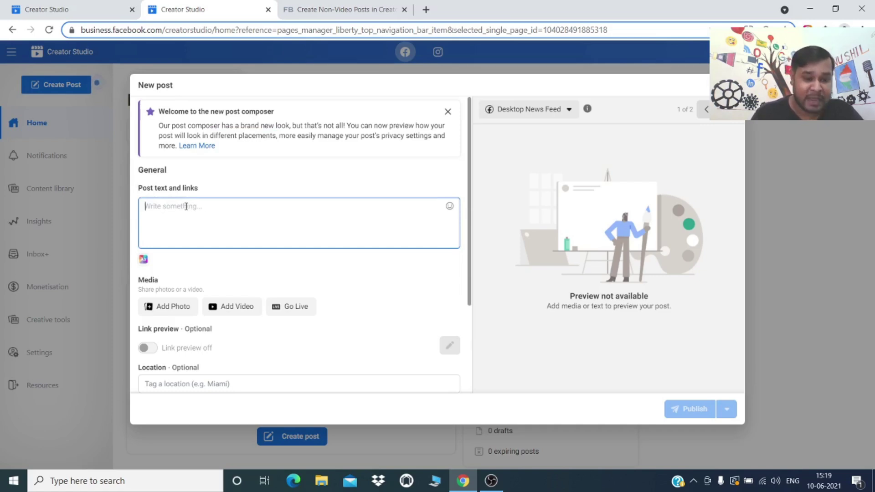
text(Test Post)
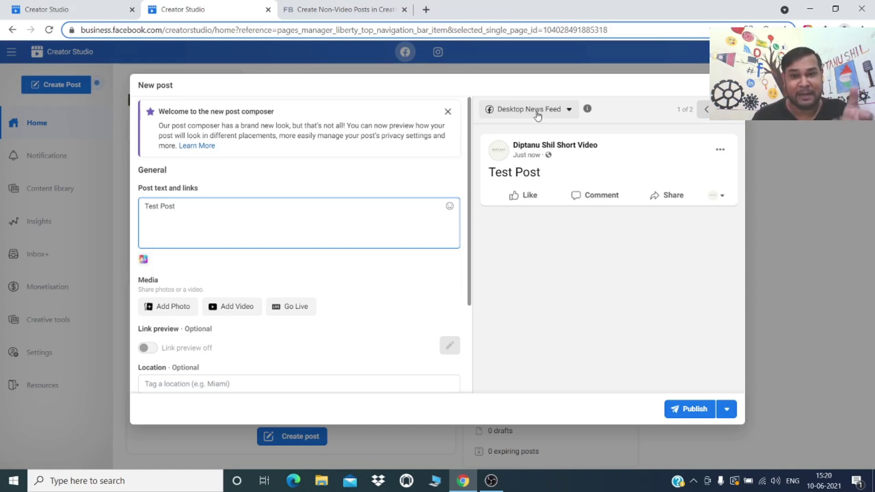
Step: Preview the text-only post in Mobile News Feed, then return the preview to Desktop News Feed
click(565, 111)
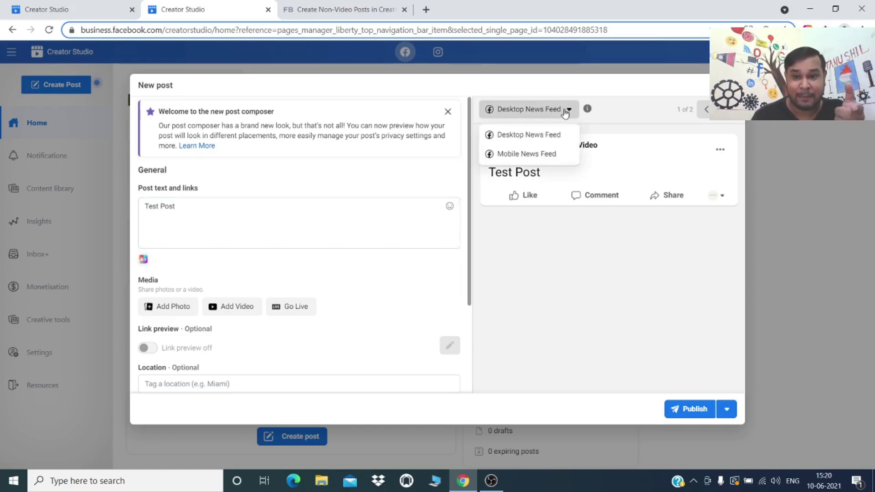
click(524, 157)
click(538, 155)
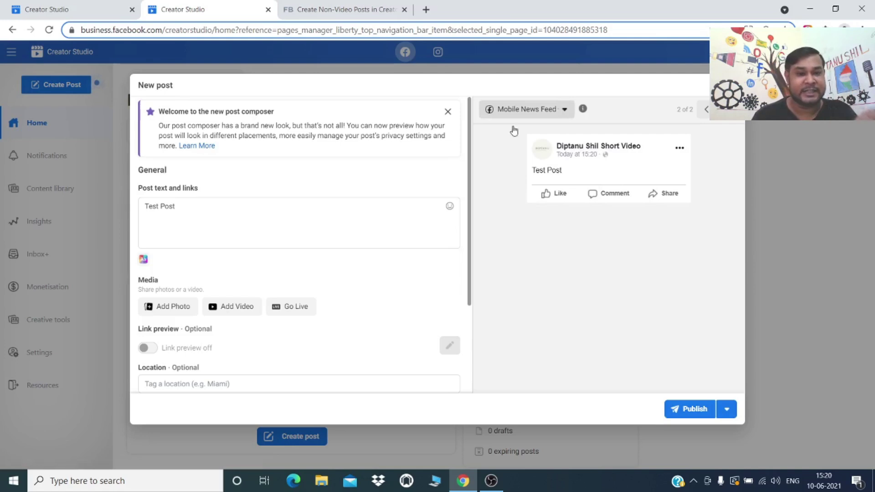
click(557, 117)
click(550, 134)
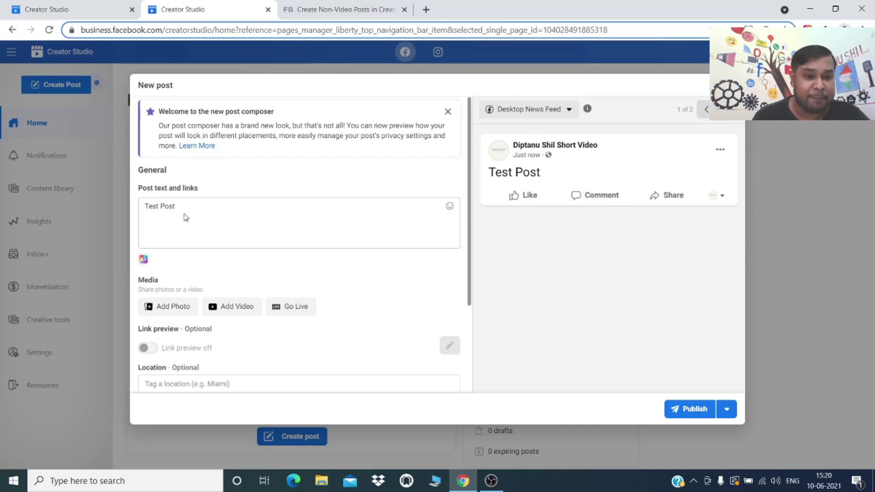
click(161, 209)
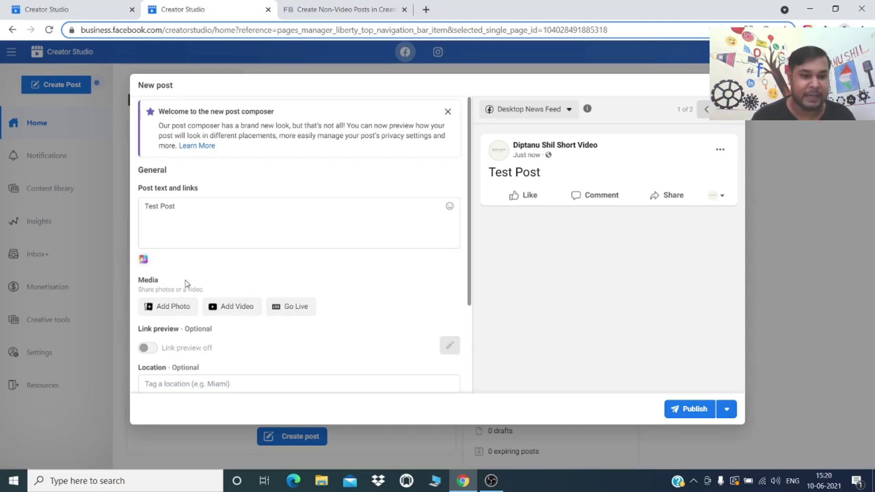
Step: Attach the larger of last month's two PNG images in the Downloads folder to the post as a photo
click(163, 311)
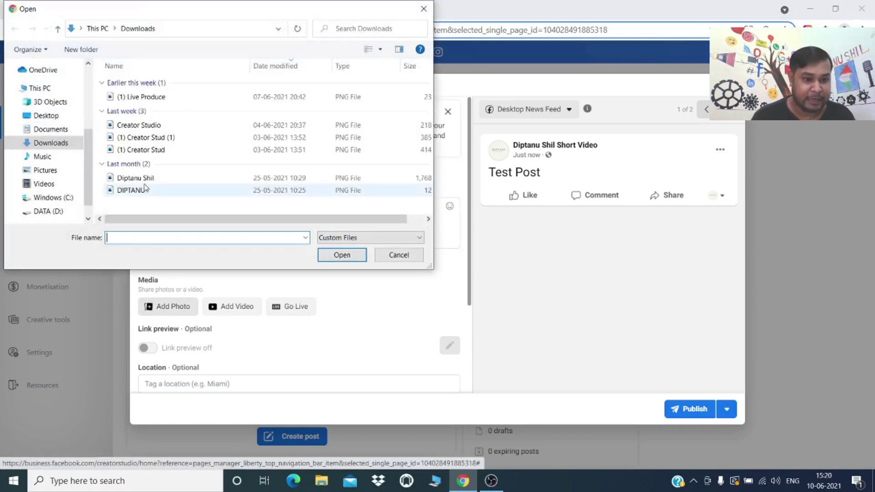
click(136, 192)
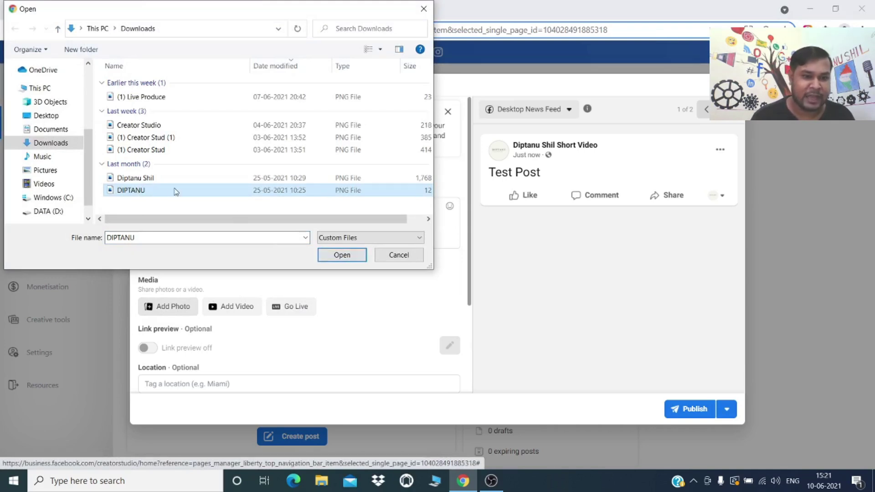
click(160, 178)
click(345, 262)
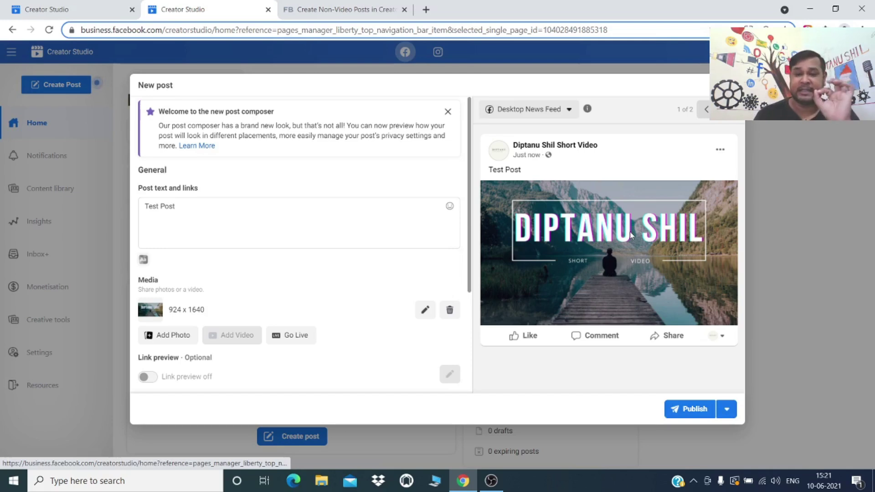
Step: Preview the post with its photo in Mobile News Feed, then restore the Desktop News Feed preview
click(568, 109)
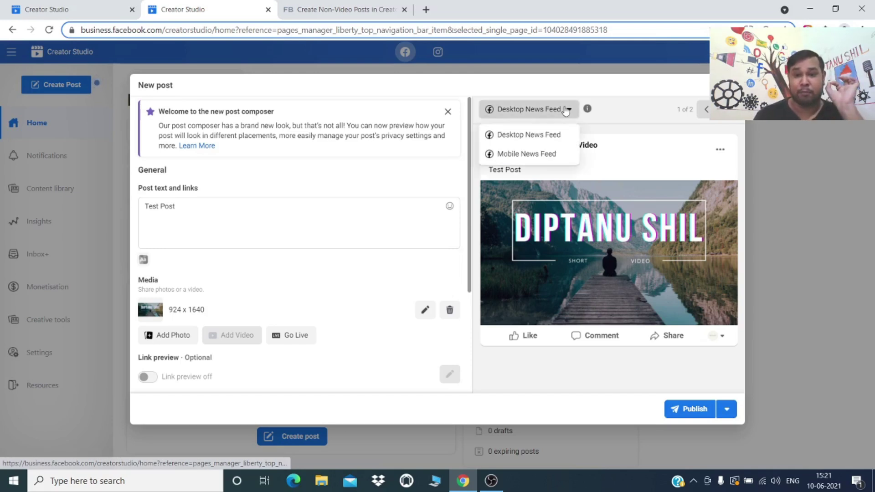
click(544, 152)
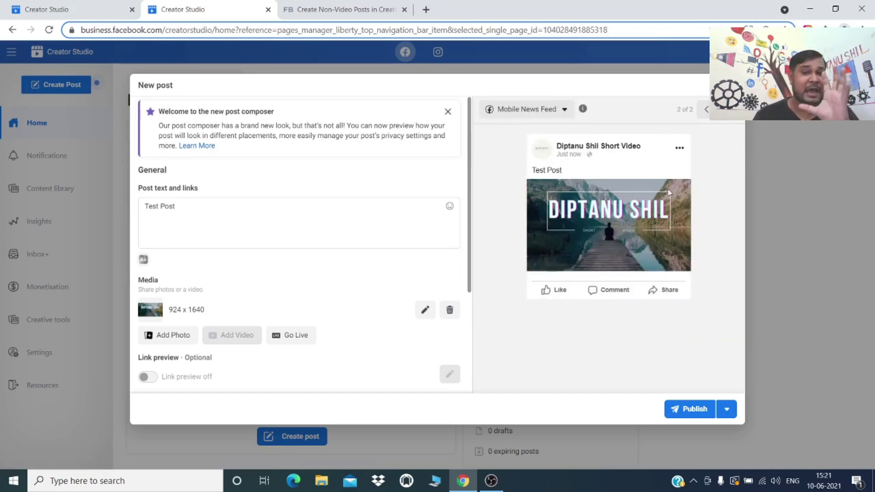
click(556, 111)
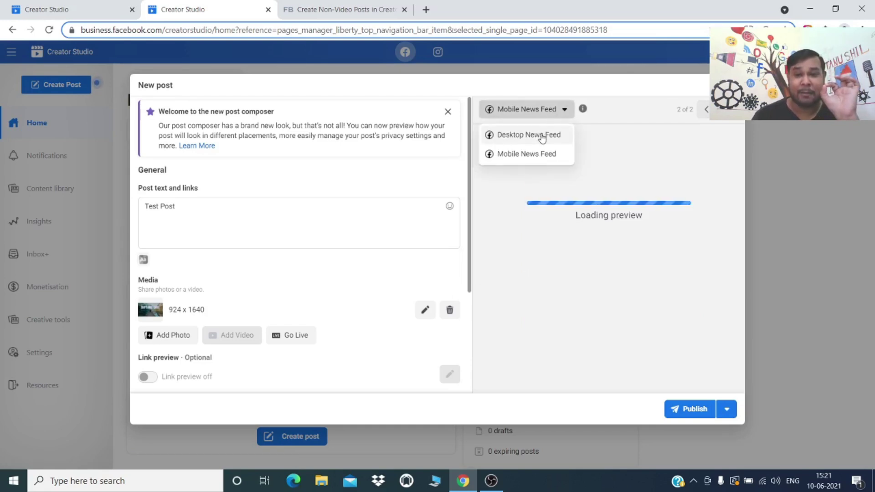
click(542, 136)
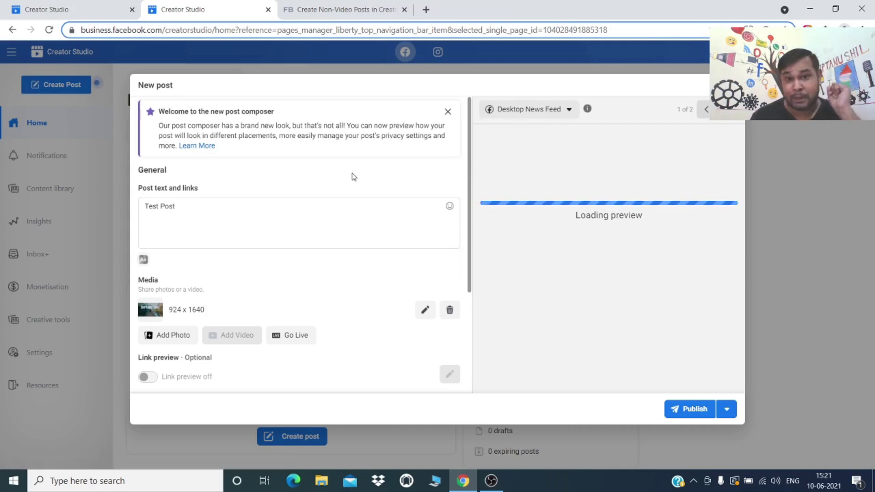
Step: Review the composer's post text and media sections and read the condition for using the link preview
click(209, 210)
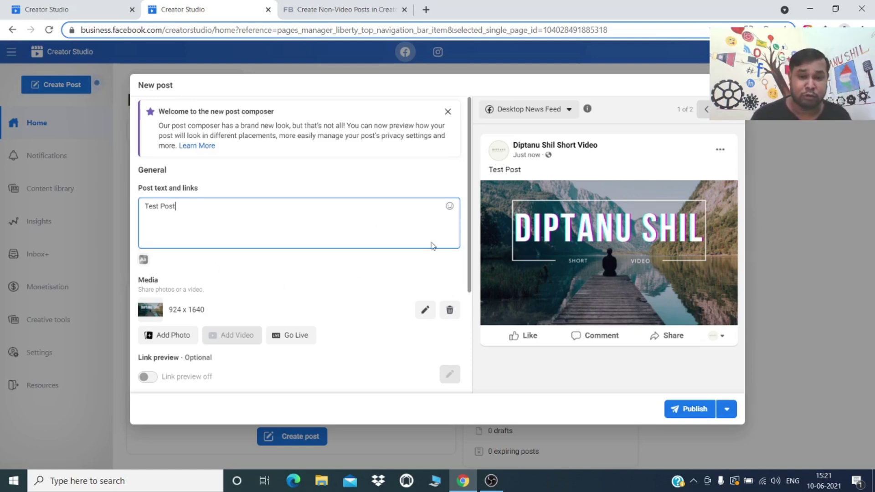
drag(474, 246, 298, 263)
click(286, 256)
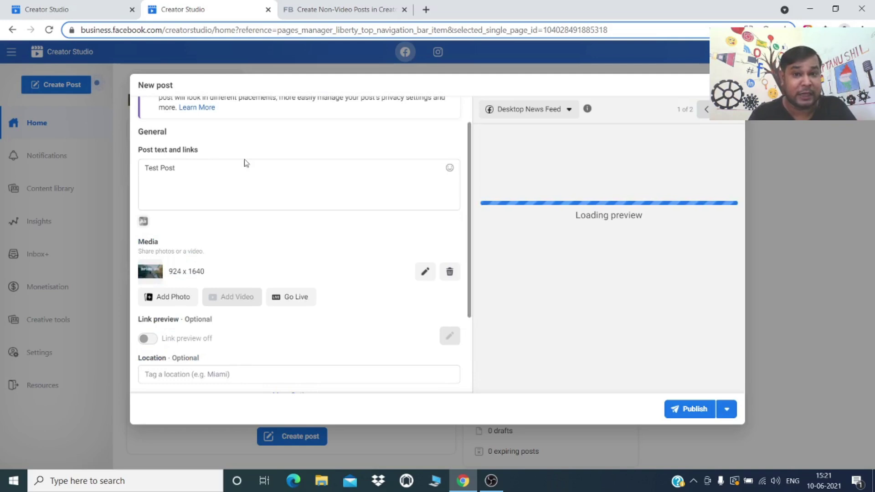
click(238, 183)
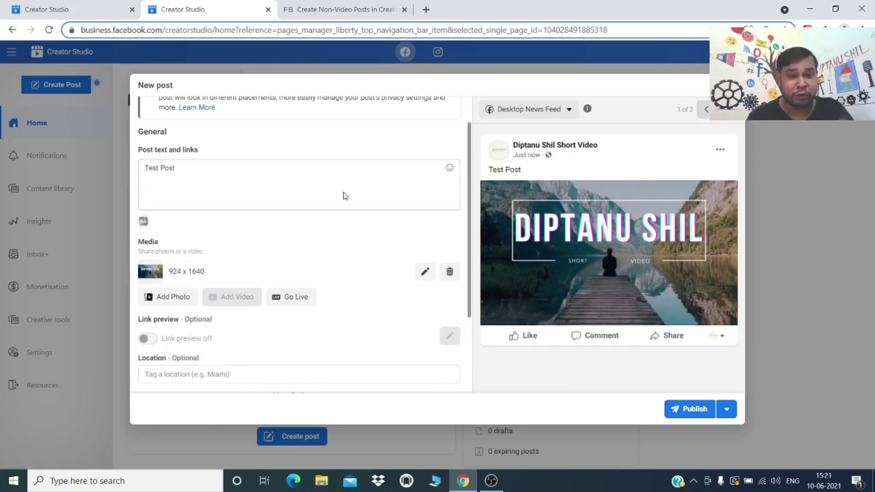
mouse_move(153, 327)
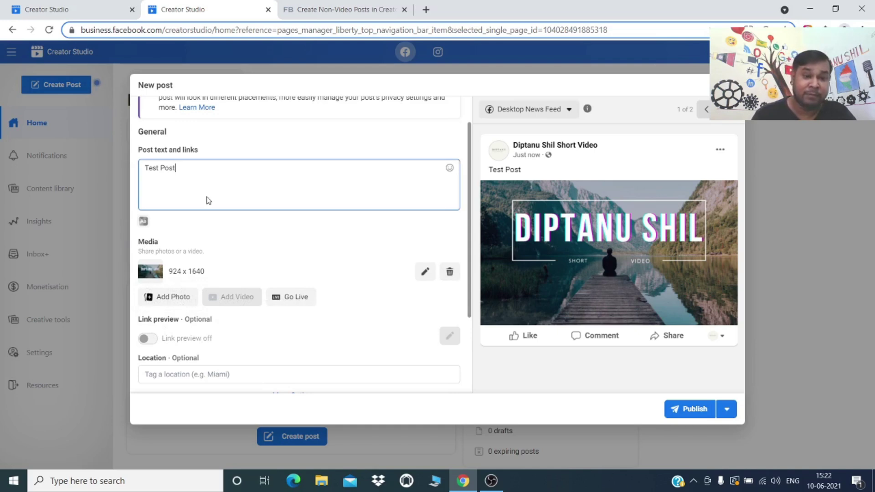
mouse_move(145, 225)
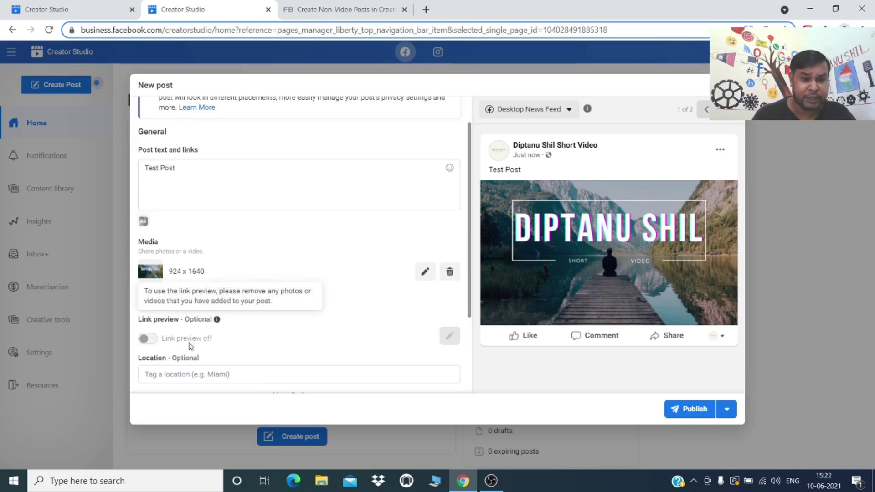
click(156, 170)
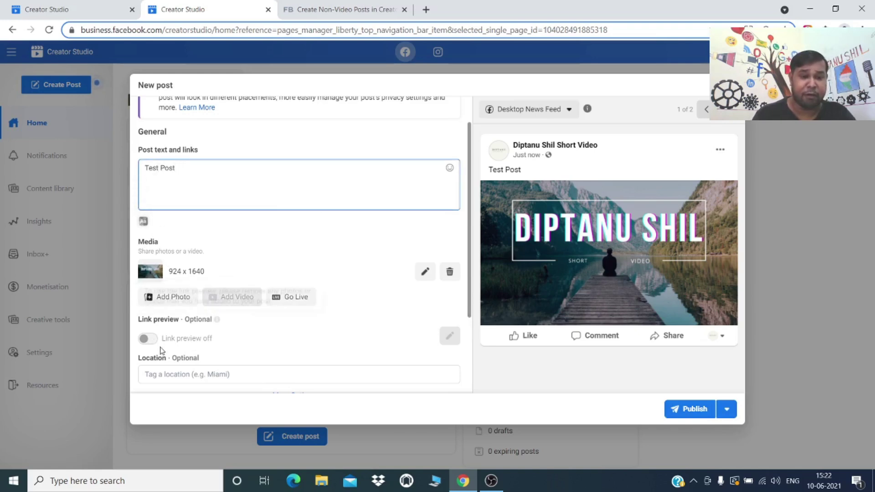
mouse_move(194, 318)
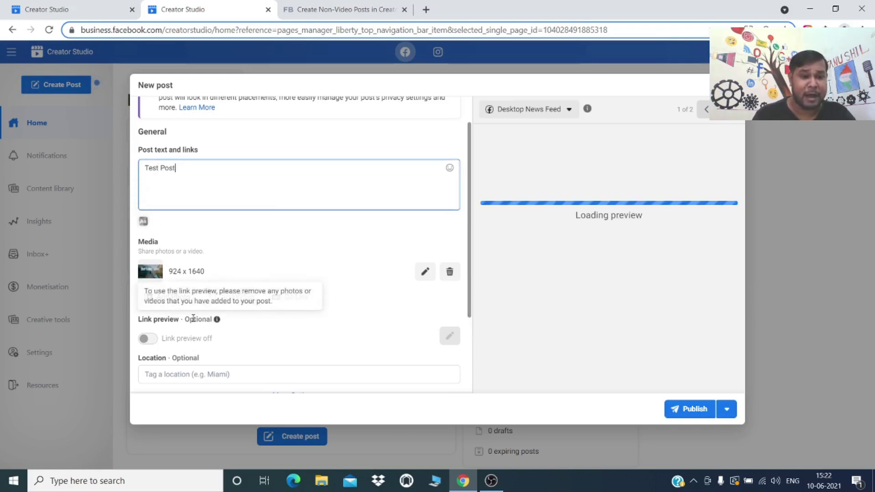
Step: View the crop, filter and alt text options for the attached photo, then leave without saving
click(426, 276)
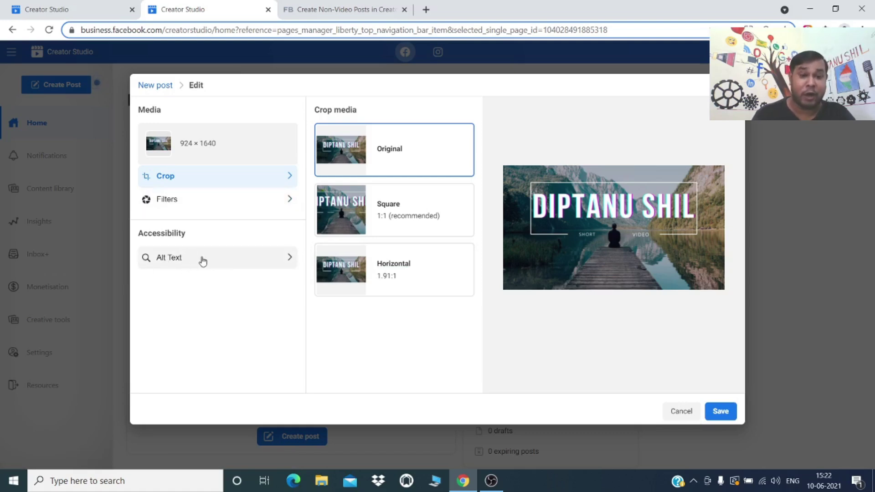
click(679, 411)
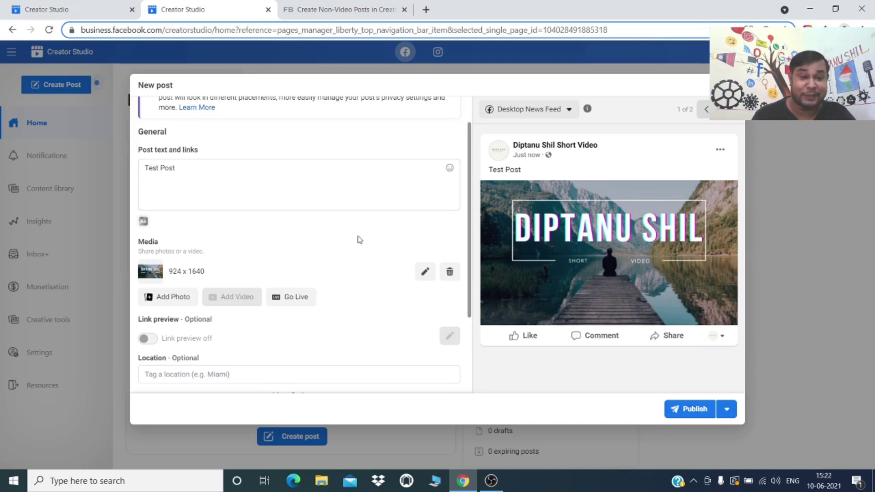
Step: Check the link preview hint and remove the attached photo from the post
mouse_move(167, 337)
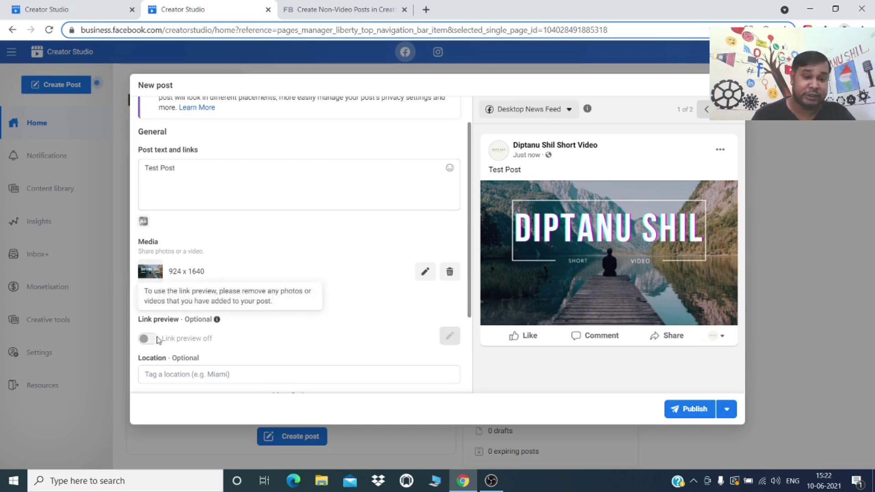
click(449, 273)
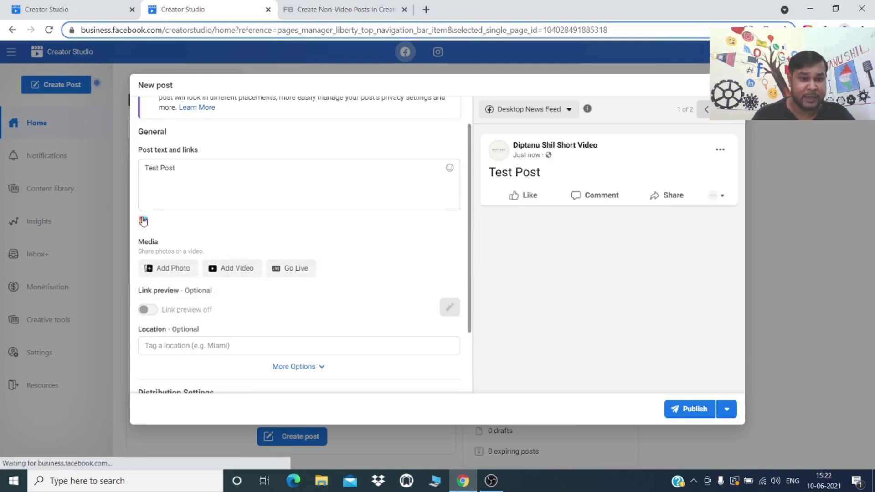
Step: Show the coloured background choices for the post text
click(144, 222)
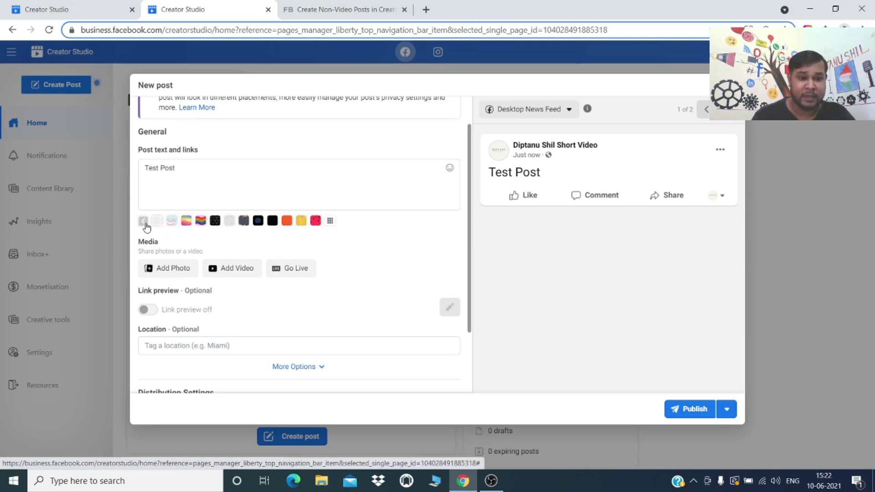
click(144, 223)
click(144, 223)
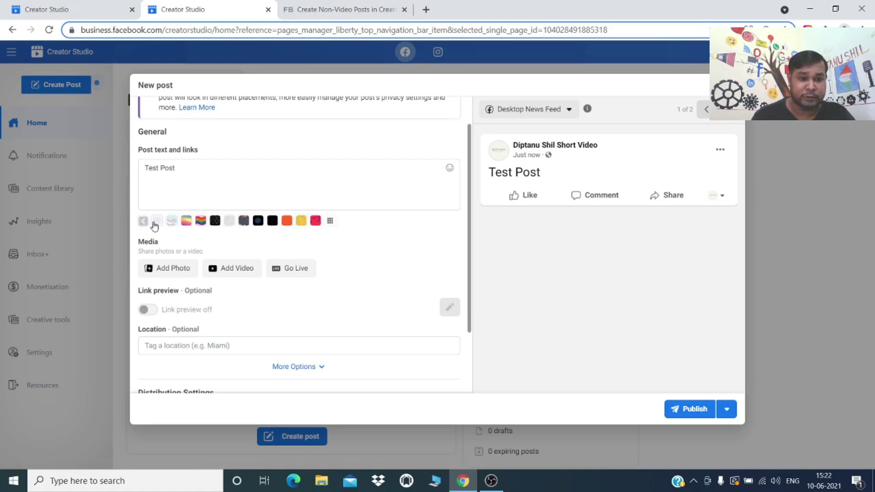
Step: Tag India, the country, as the location of the test post
mouse_move(149, 314)
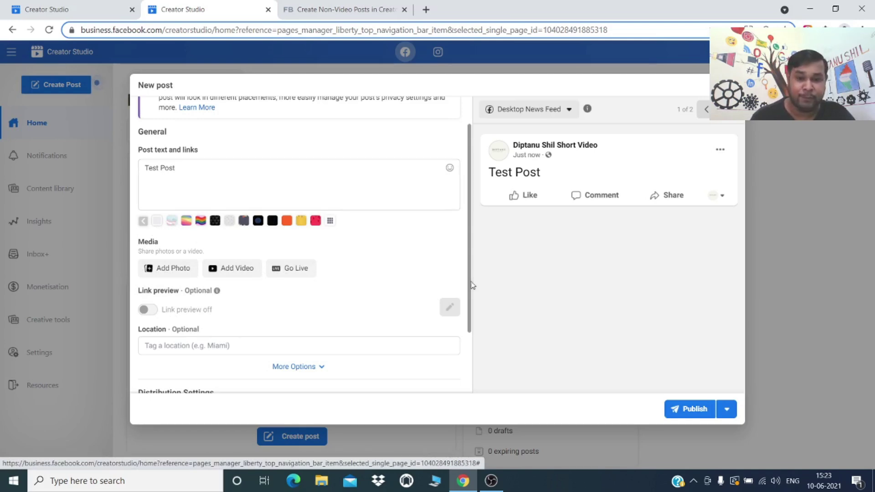
drag(474, 301, 469, 333)
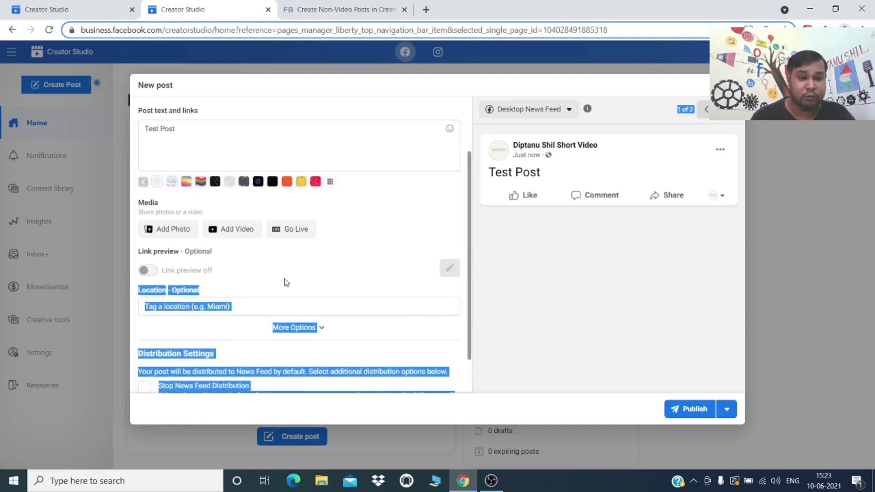
click(253, 304)
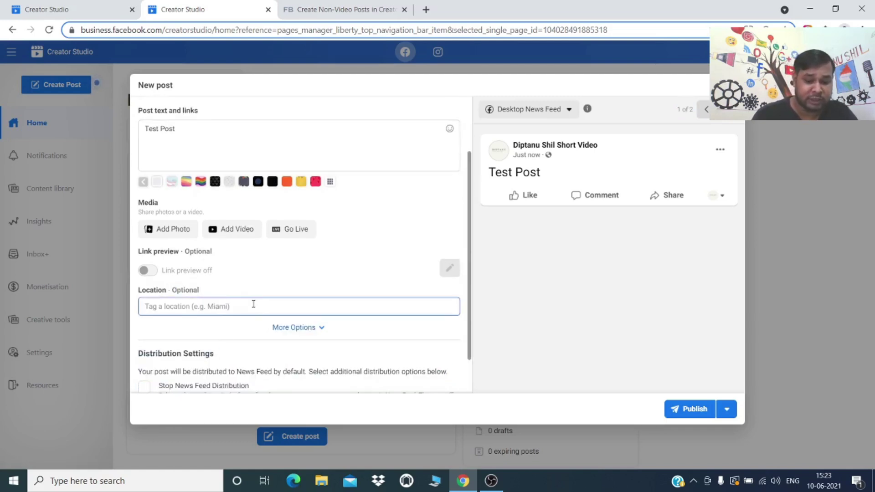
text(India)
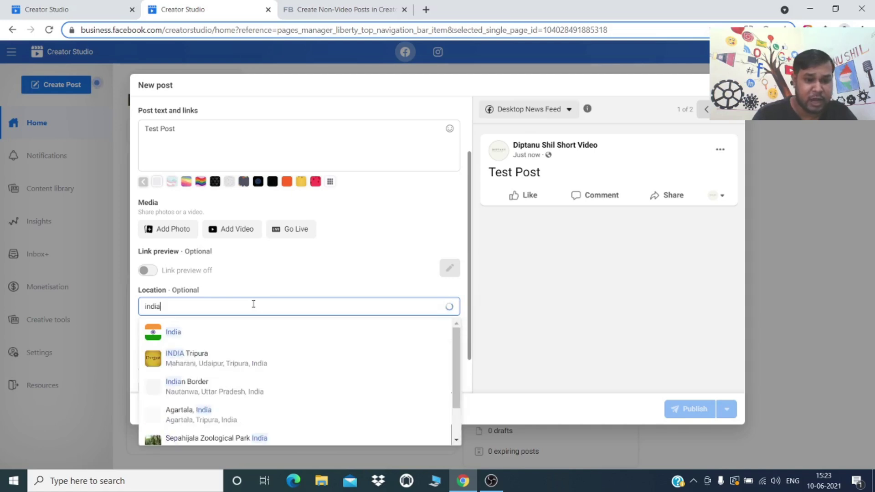
click(165, 341)
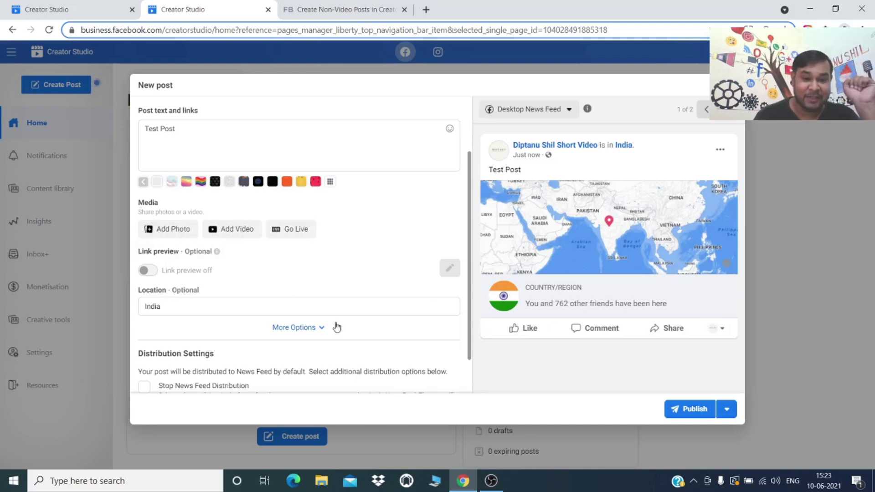
Step: Expand the additional post options and look through the available feelings and activities, then leave without choosing one
click(315, 332)
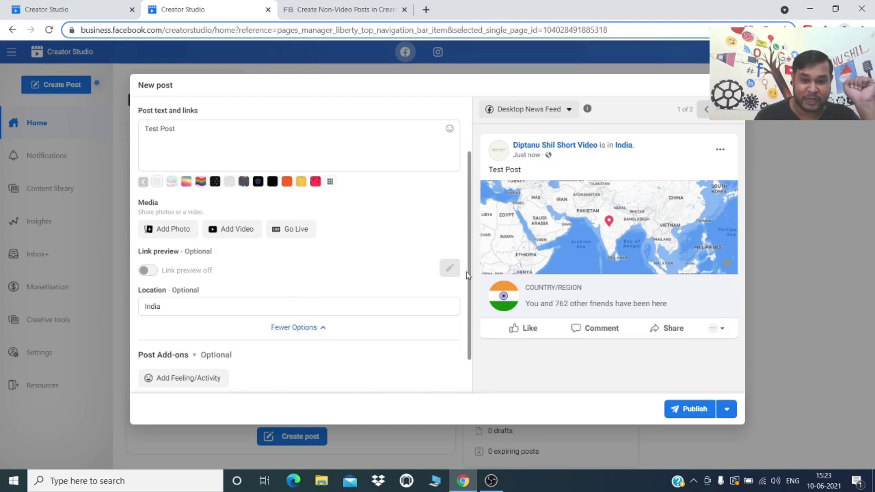
drag(466, 298, 474, 347)
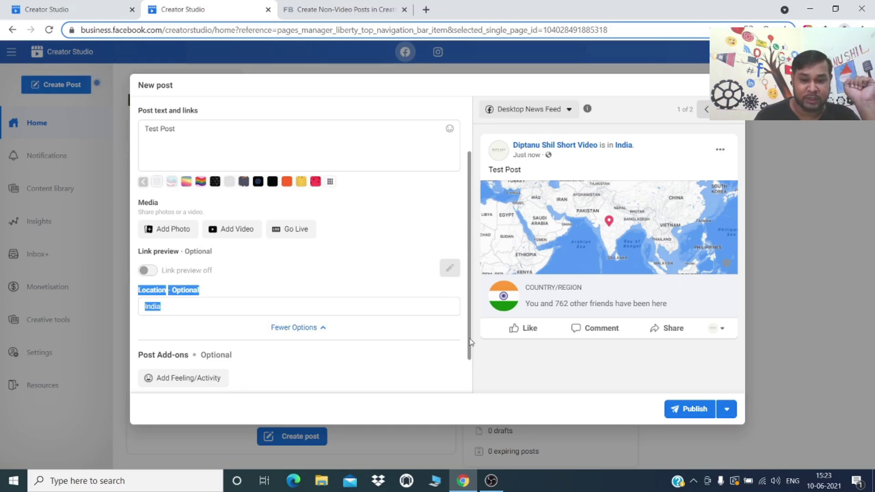
scroll(470, 356, down, 2)
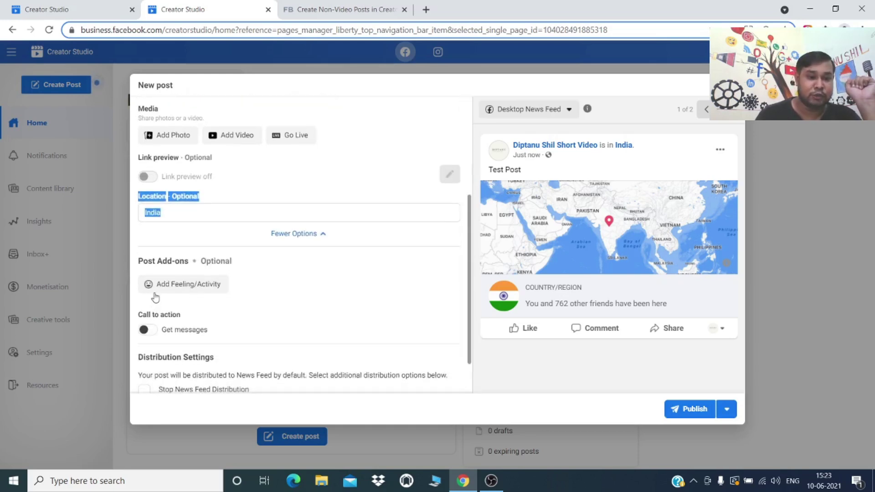
click(160, 287)
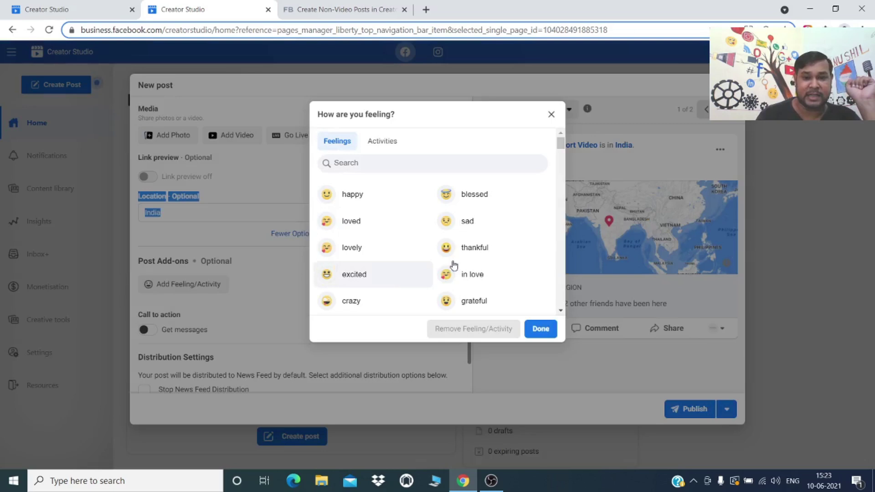
click(385, 144)
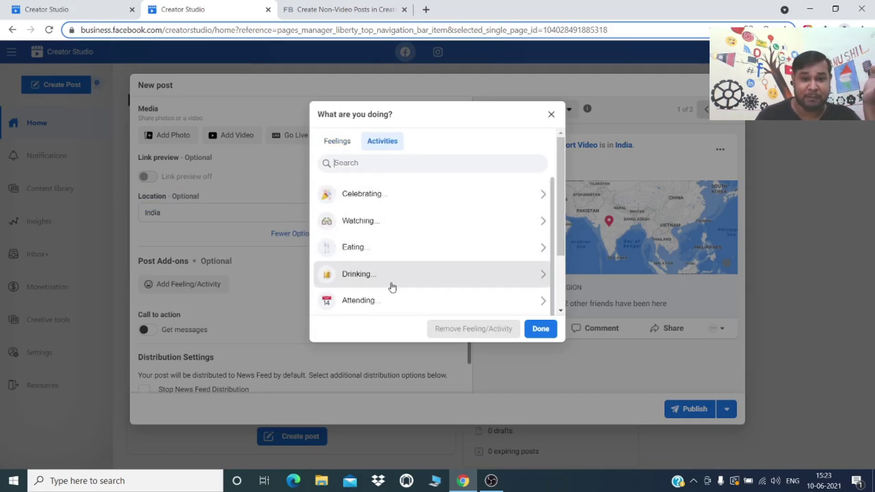
scroll(557, 250, down, 1)
scroll(558, 255, up, 2)
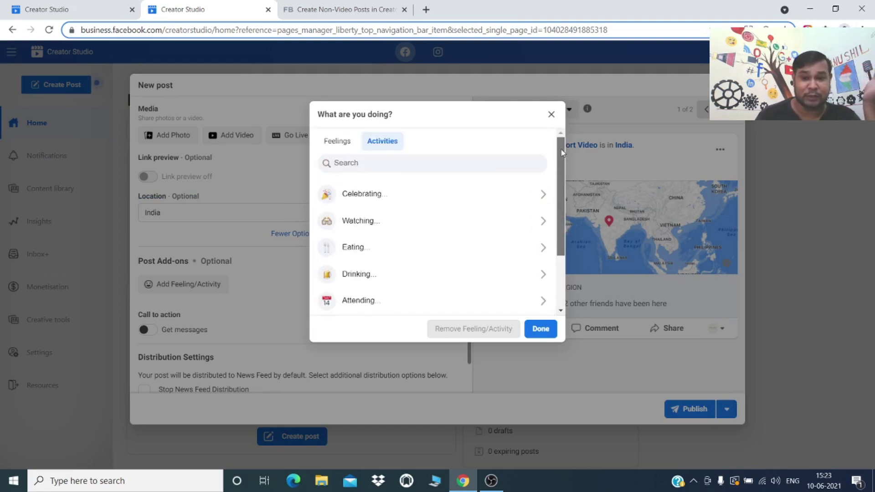
click(551, 114)
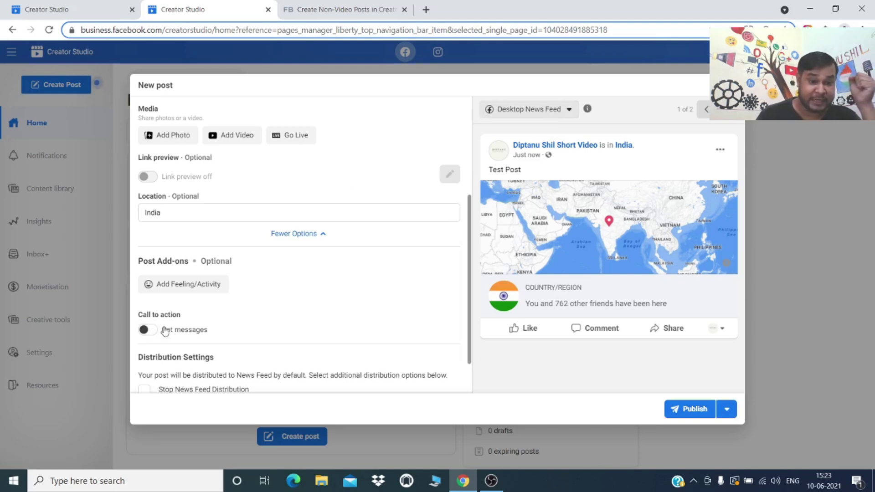
Step: Try out the Get messages call to action and the Stop News Feed Distribution option, switching each off again
click(150, 330)
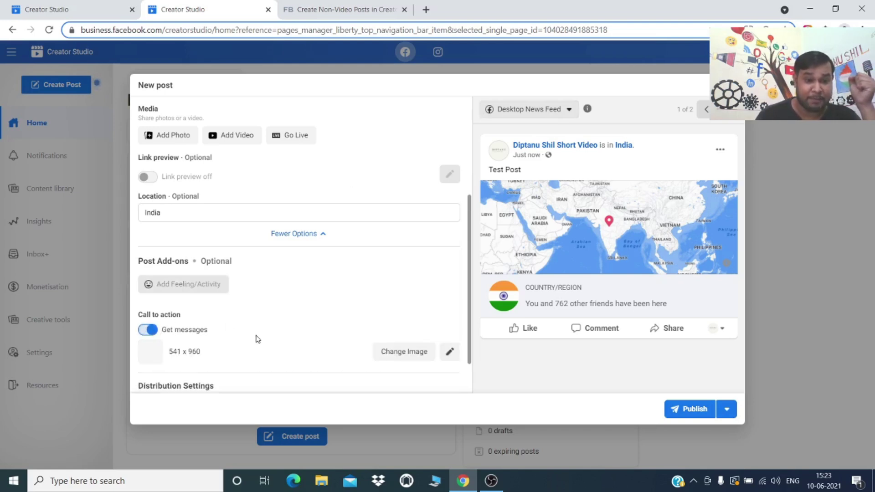
drag(469, 296, 472, 378)
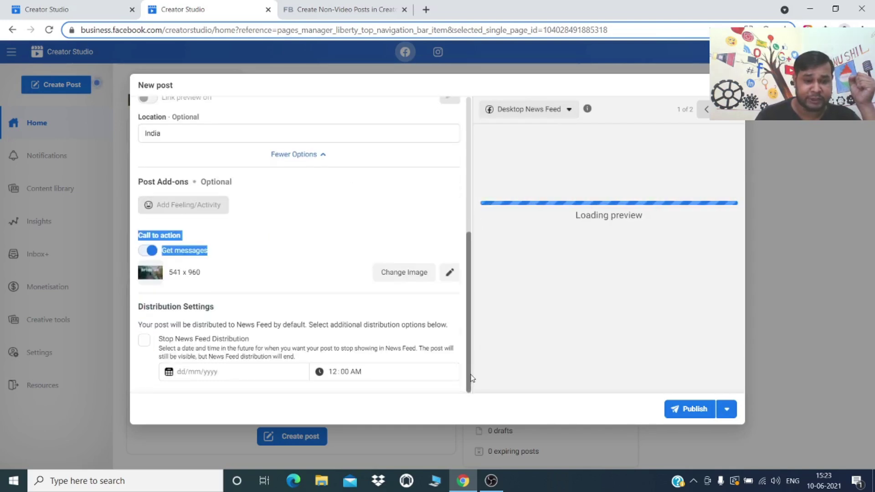
click(147, 251)
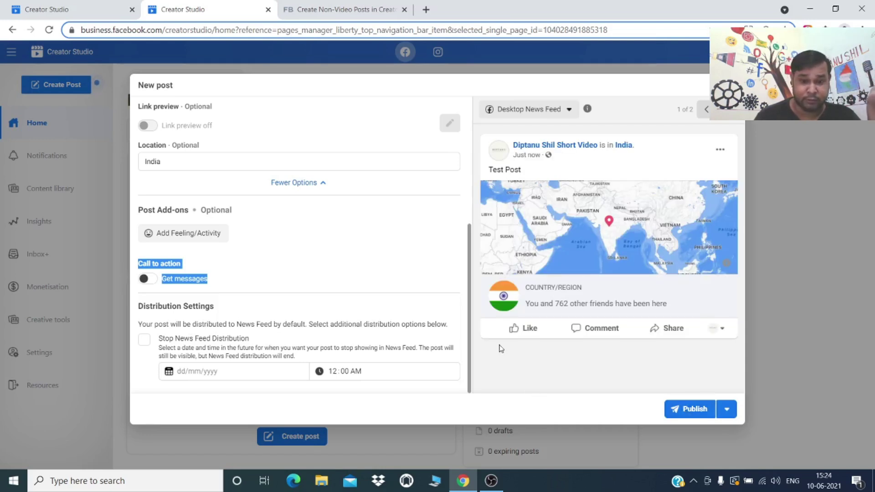
click(144, 341)
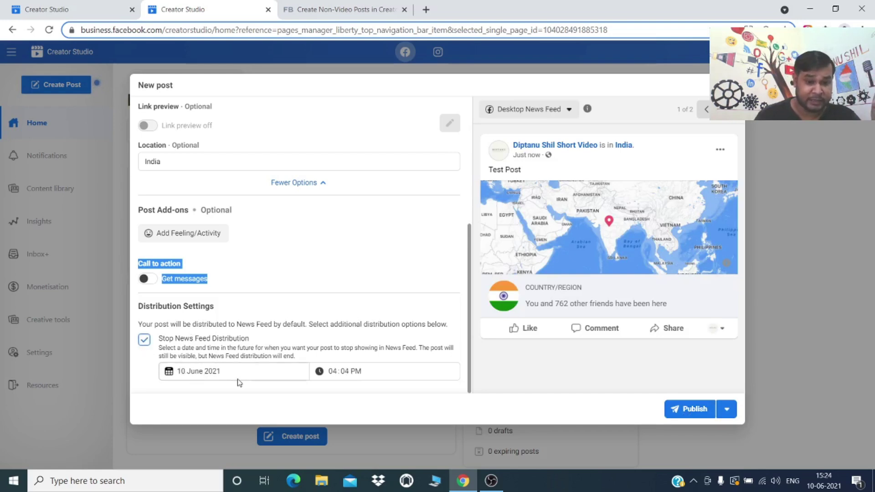
click(144, 342)
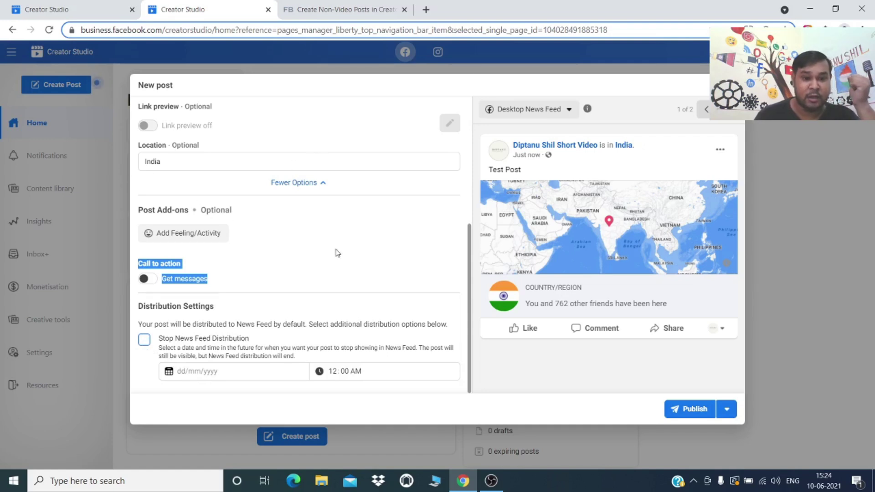
Step: Attach the page's banner image from the Downloads folder to the post as a photo
scroll(470, 250, up, 3)
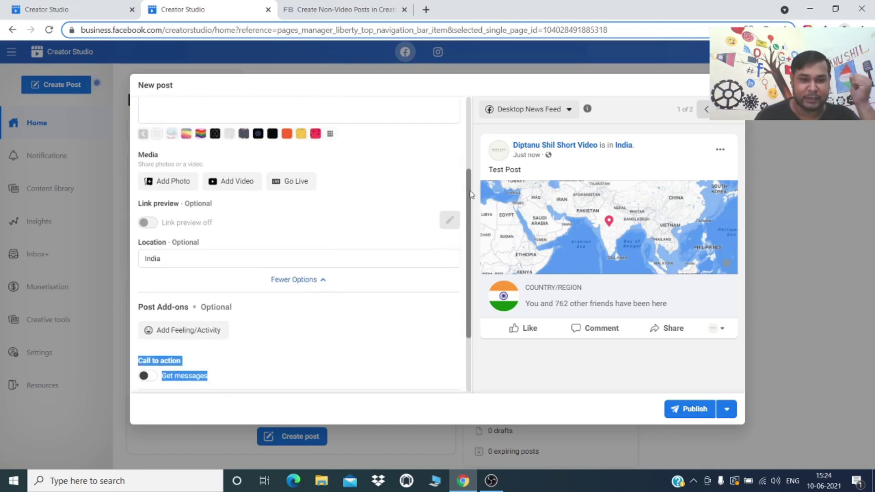
click(189, 215)
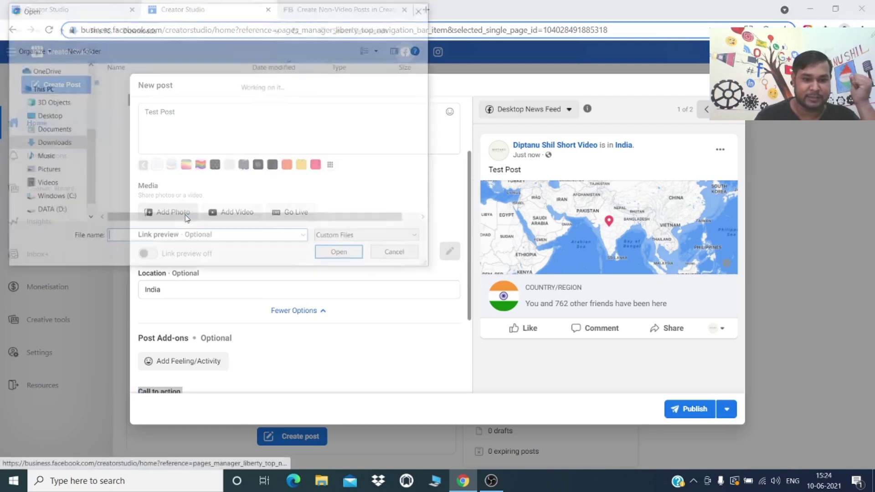
click(141, 178)
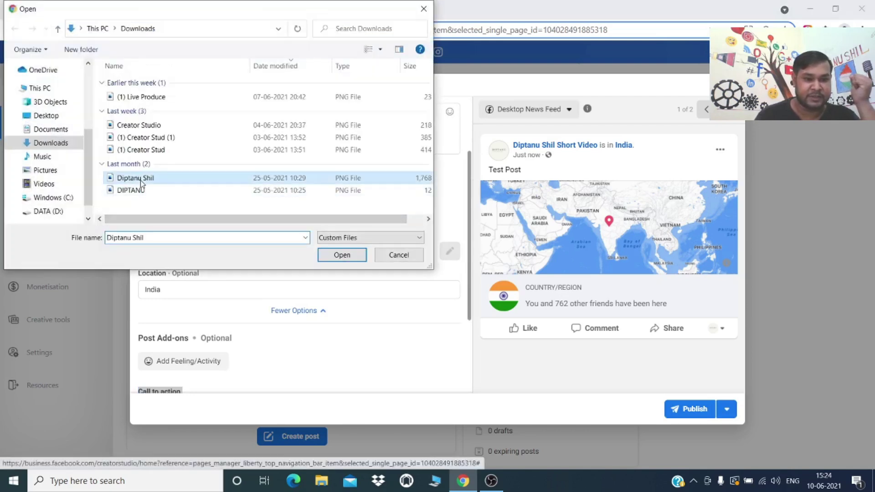
click(342, 254)
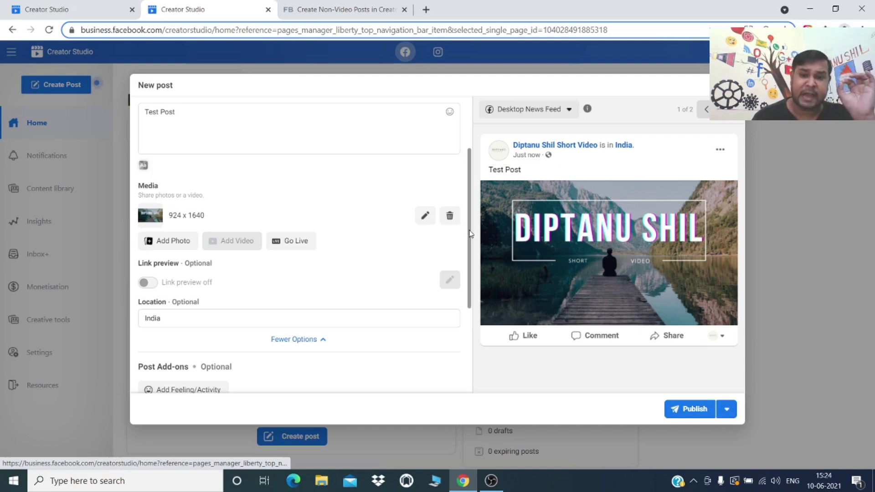
Step: Review the add-ons, call to action and distribution settings, collapsing and re-expanding the additional options
scroll(471, 234, down, 3)
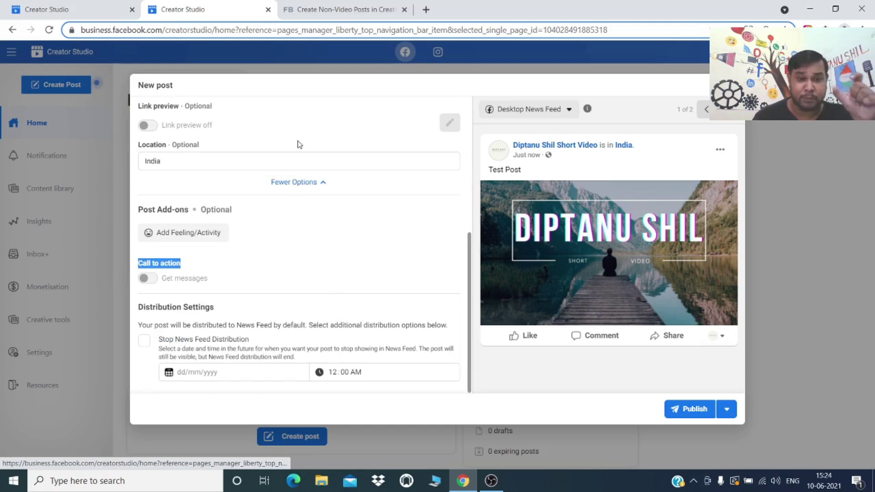
click(305, 190)
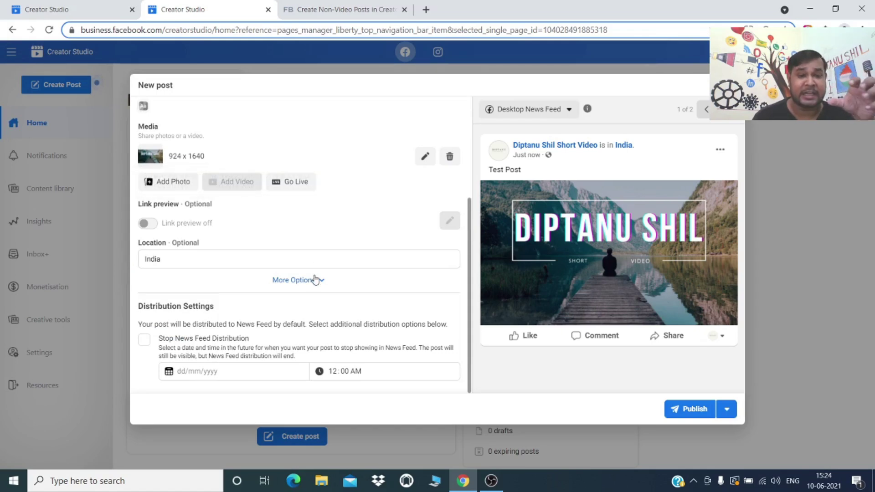
click(315, 280)
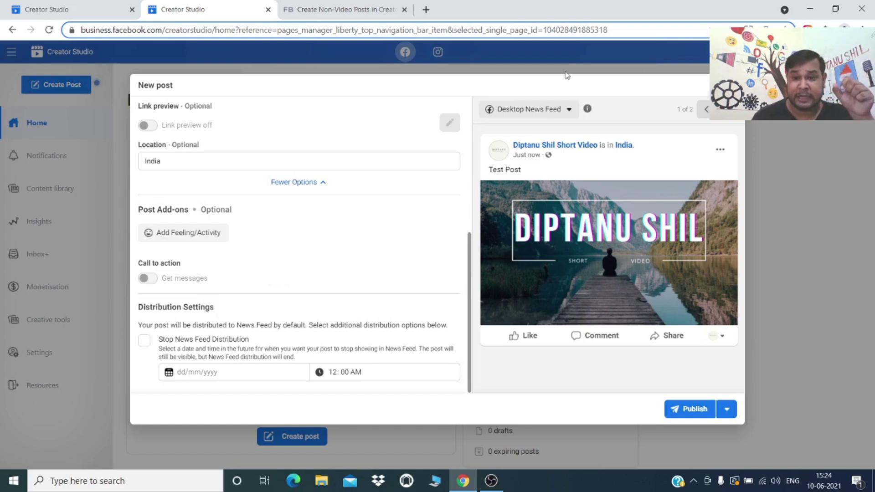
Step: Preview the post in the Mobile News Feed placement, then return the preview to Desktop News Feed
click(568, 109)
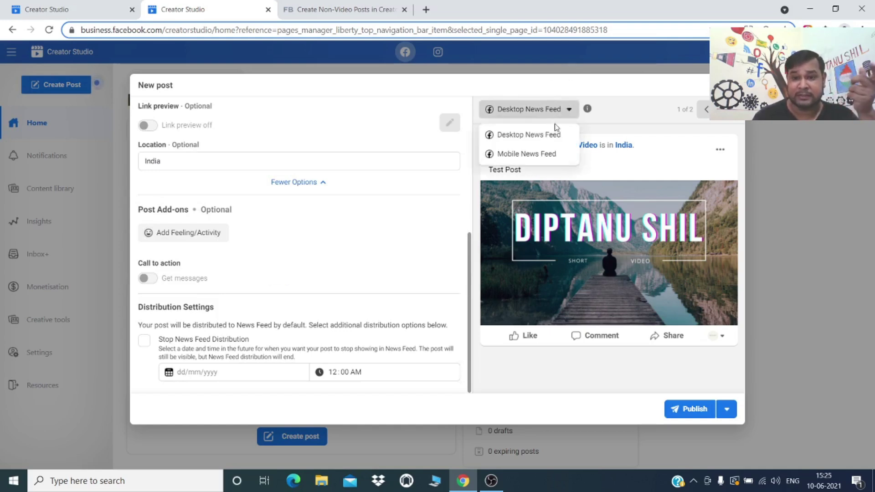
click(555, 154)
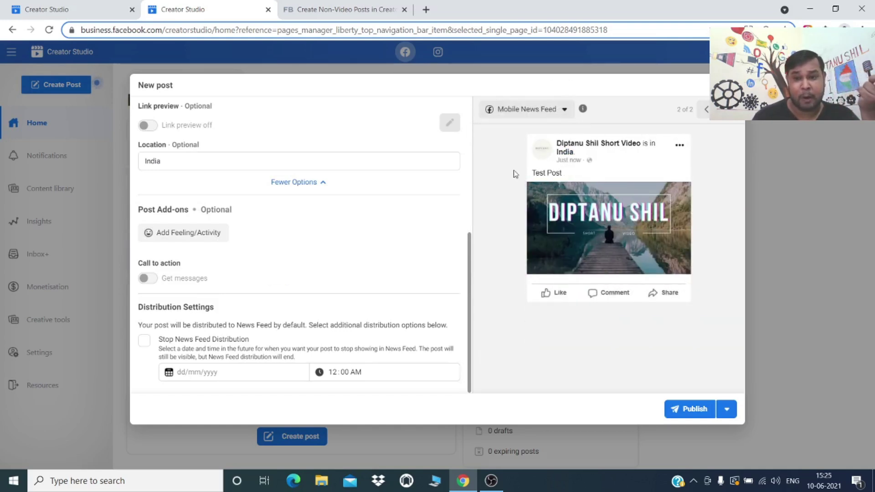
click(539, 116)
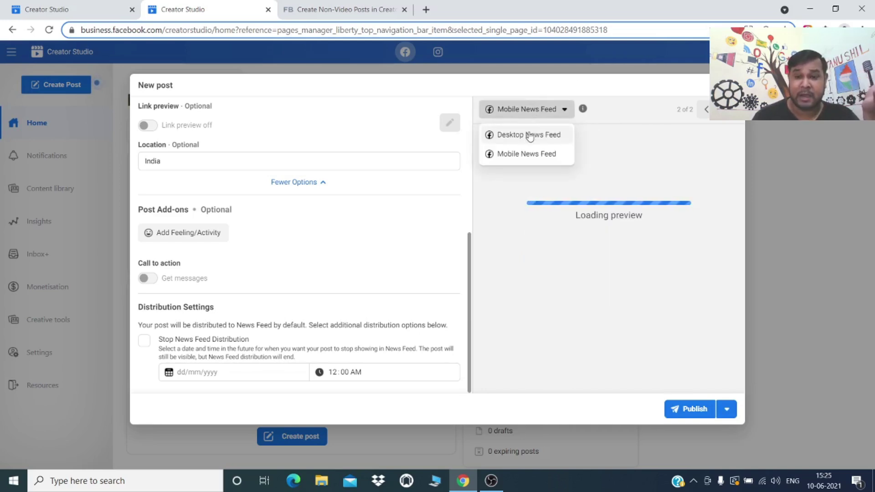
click(530, 135)
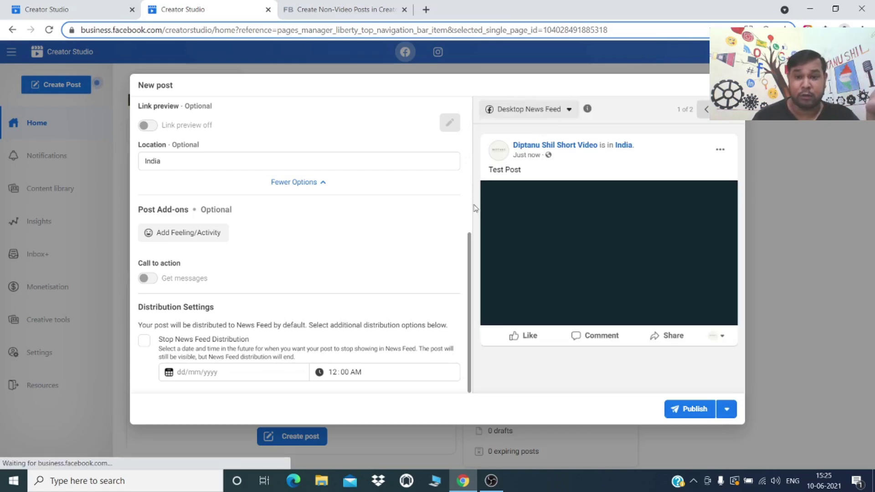
Step: Look over the composer from its beginning and revisit the post composer release notes in the other Creator Studio tab
drag(468, 242, 461, 96)
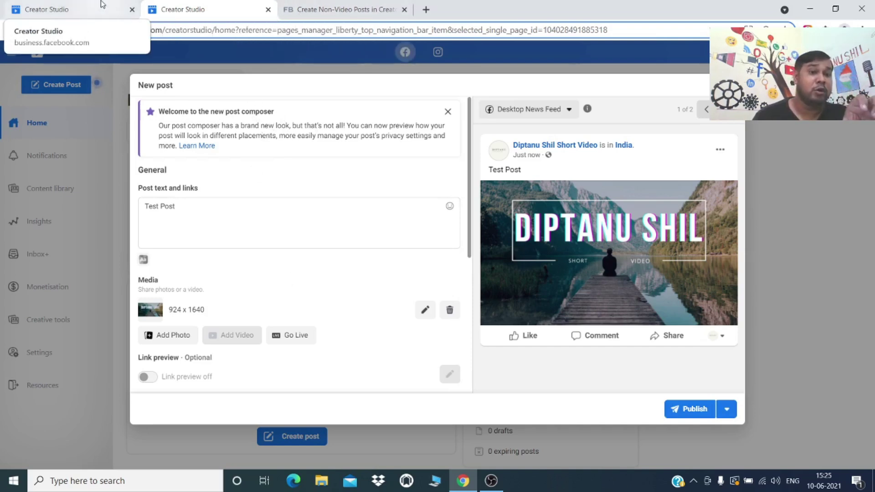
click(101, 4)
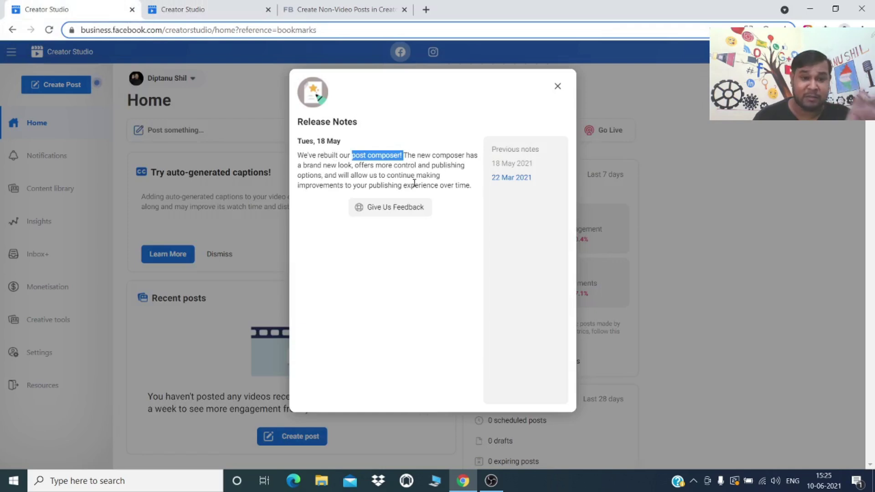
click(223, 4)
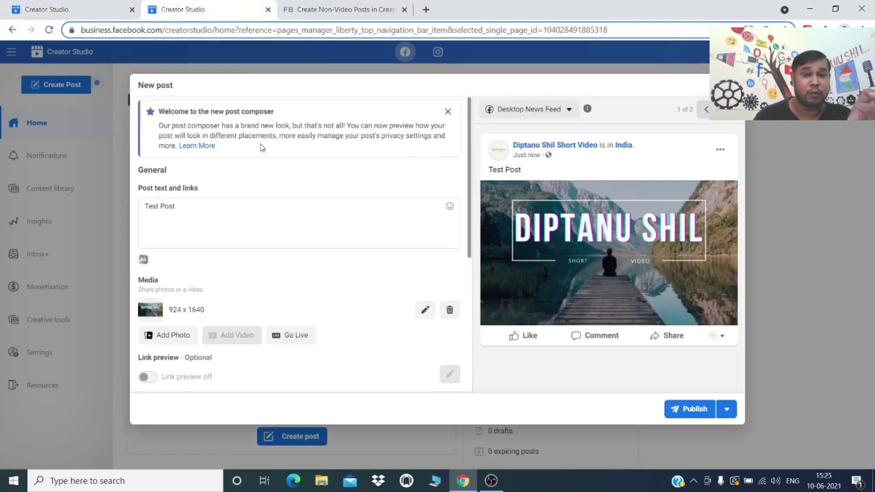
Step: Close the new post composer and discard the test post without saving a draft
key(Escape)
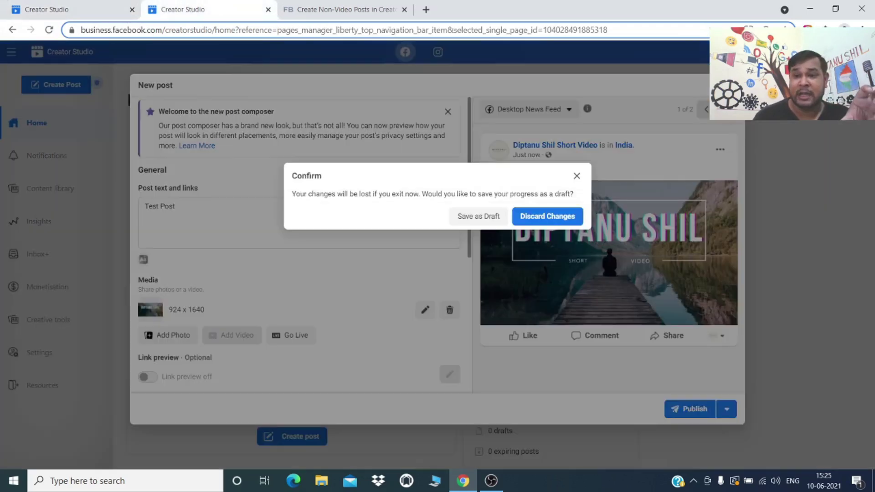
click(558, 218)
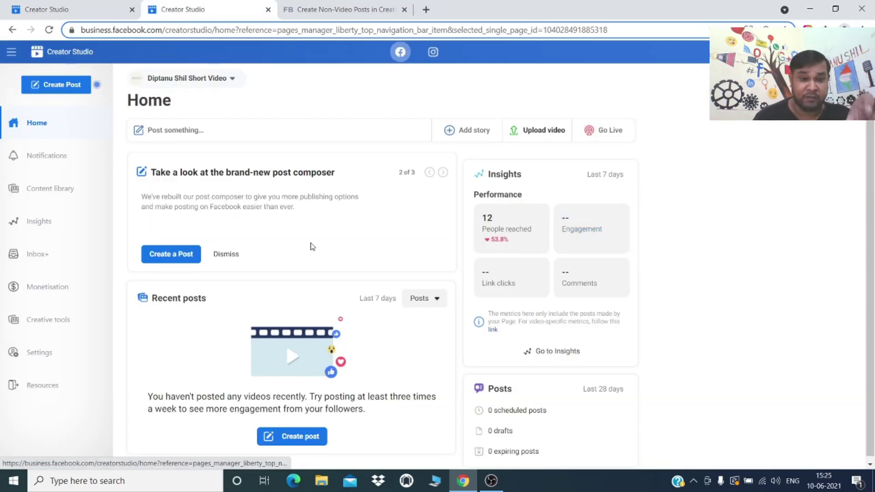